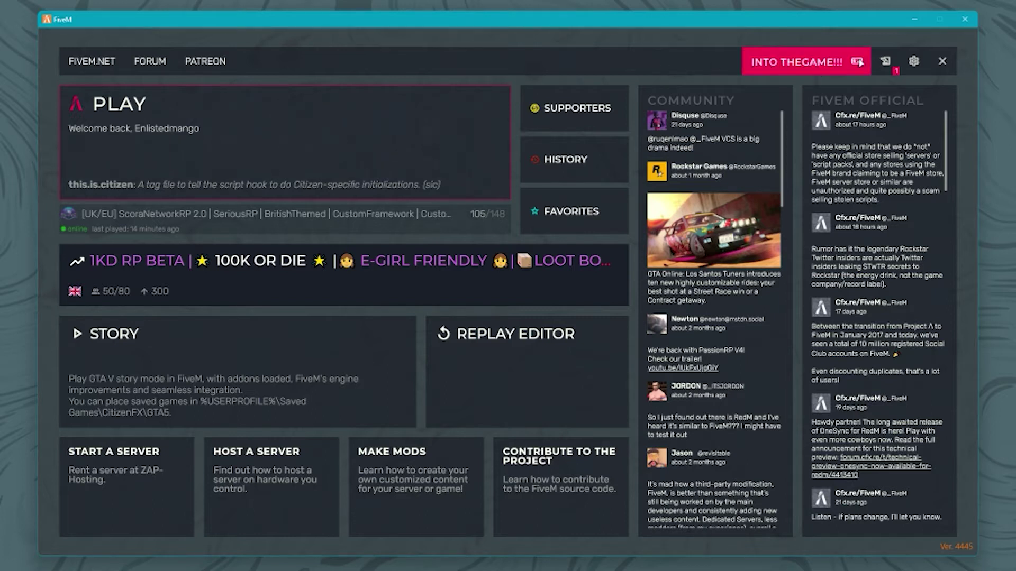
- Open the launcher settings and review the Game options, including NUI in-process GPU and the update channel
{"action": "left_click", "coordinate": [914, 69]}
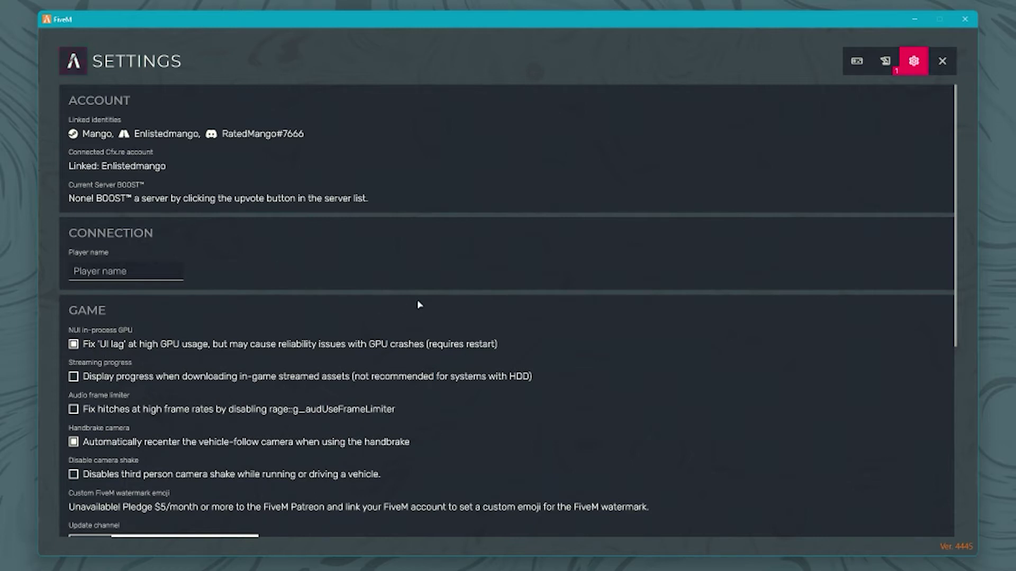
{"action": "scroll", "coordinate": [253, 291], "scroll_direction": "down", "scroll_amount": 3}
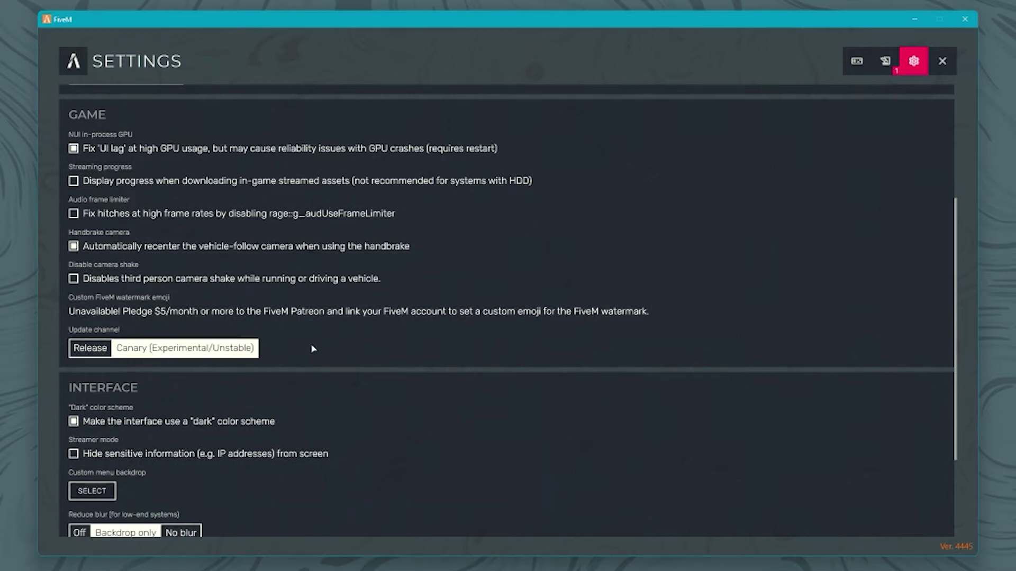
{"action": "scroll", "coordinate": [314, 350], "scroll_direction": "up", "scroll_amount": 3}
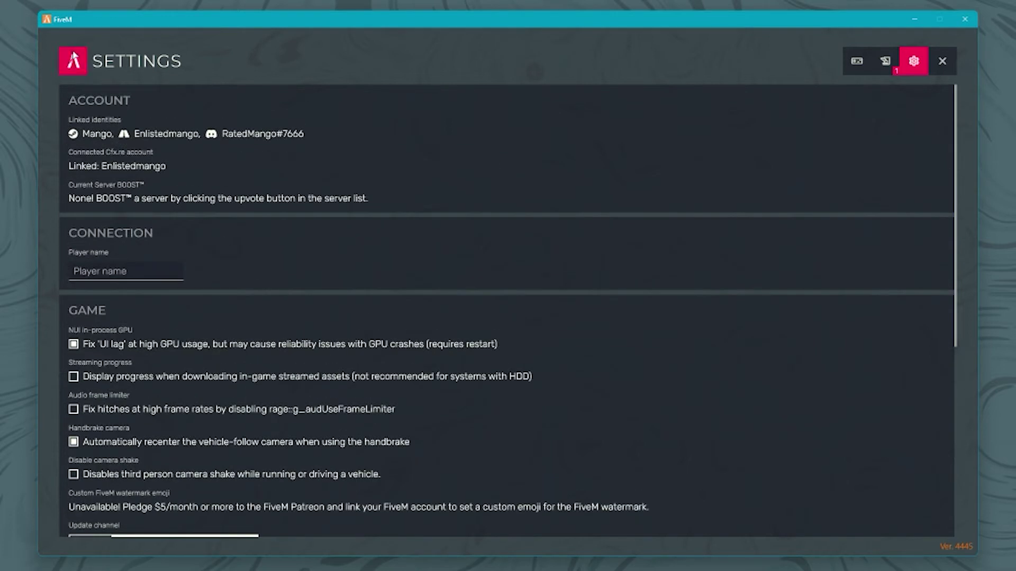
- Return to the launcher home page and join the last played ScoraNetworkRP 2.0 server
{"action": "left_click", "coordinate": [75, 64]}
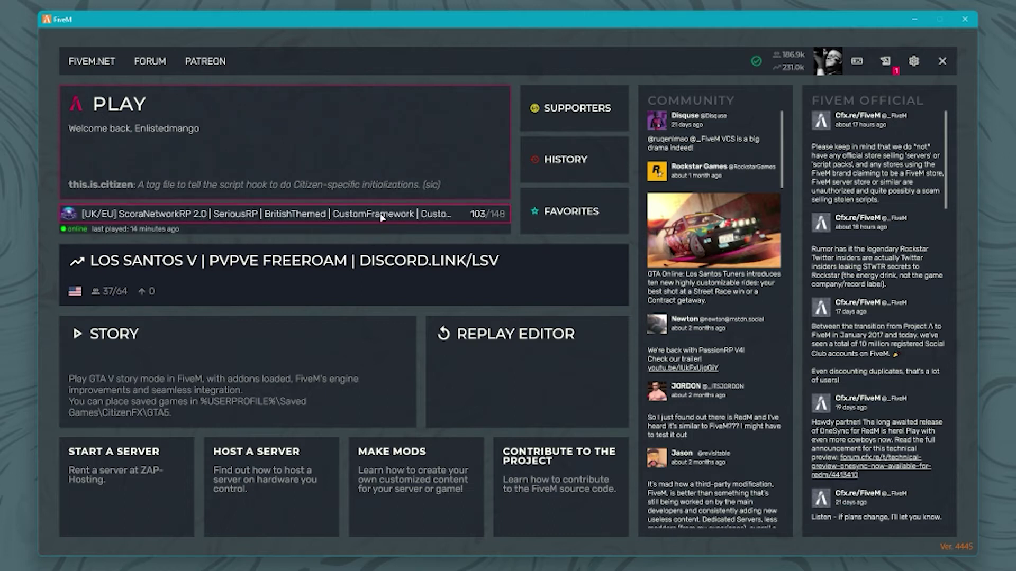
{"action": "left_click", "coordinate": [380, 215]}
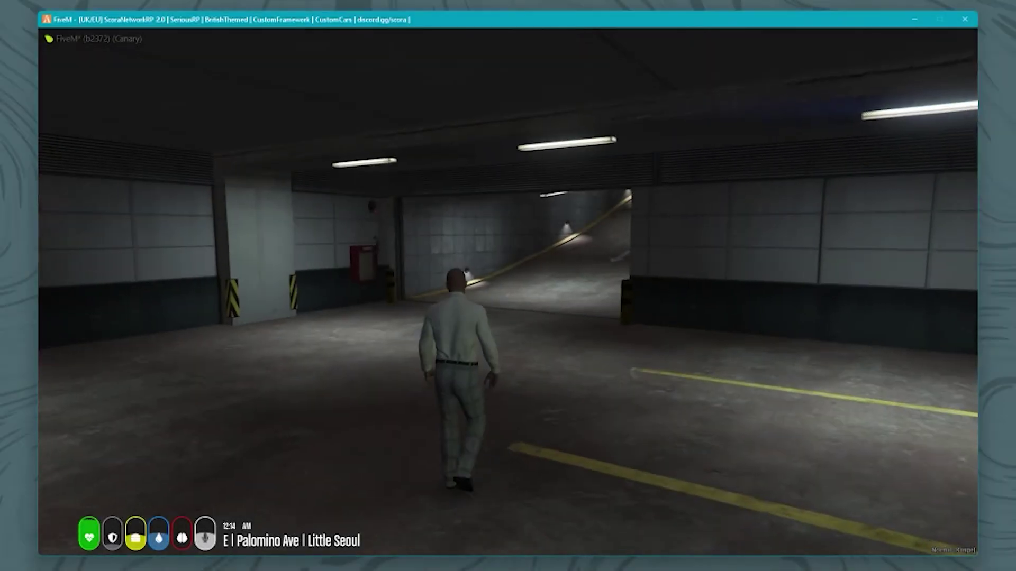
{"action": "key", "text": "w"}
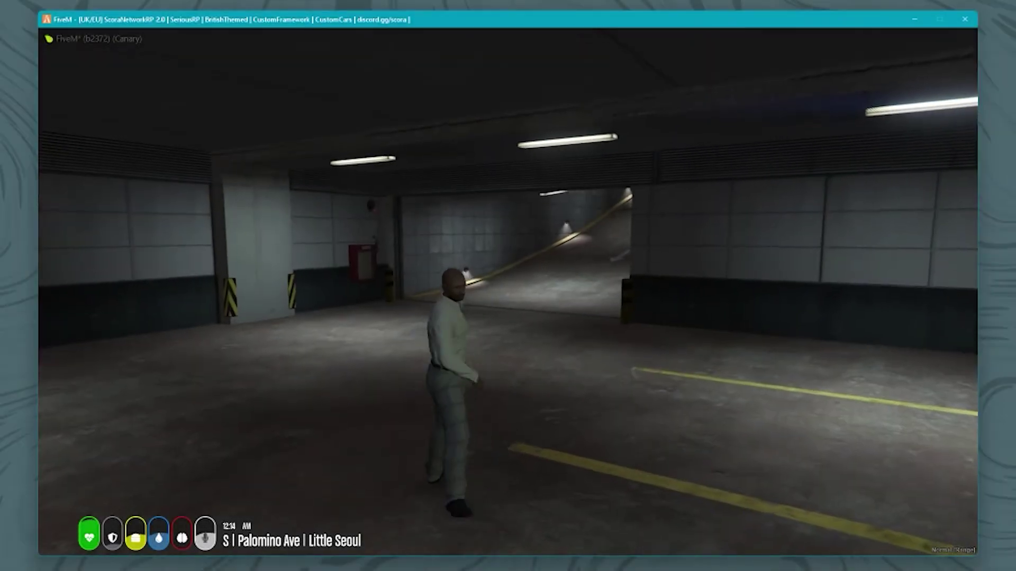
{"action": "key", "text": "s"}
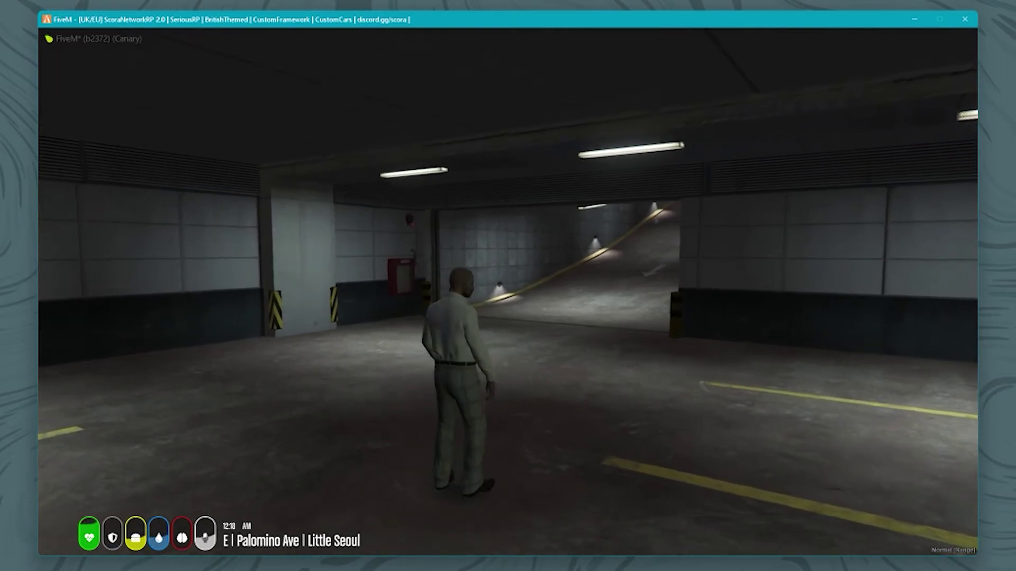
{"action": "type", "text": "/"}
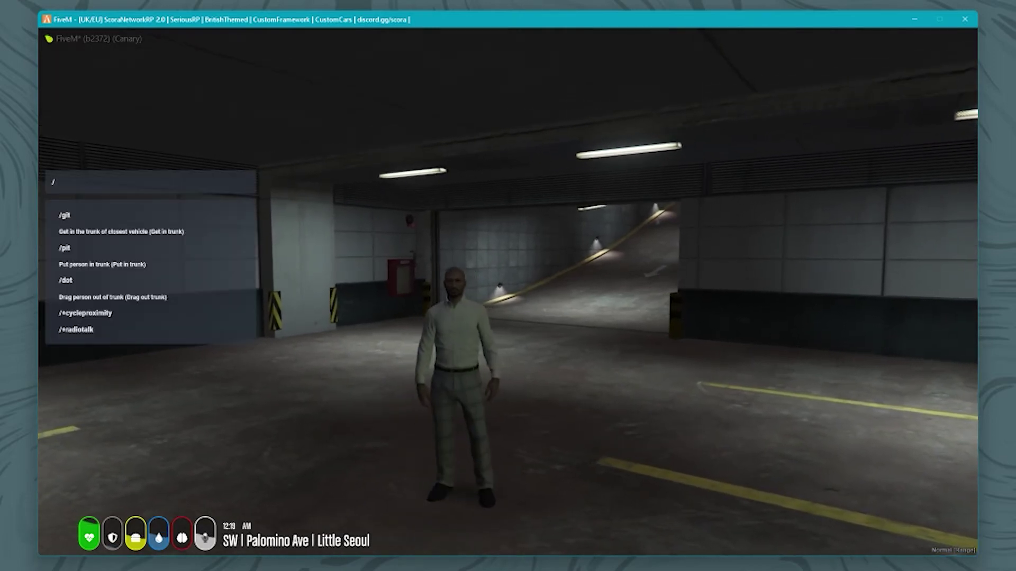
{"action": "key", "text": "BackSpace"}
{"action": "key", "text": "Escape"}
- Open the in-game pause menu's settings and enter the Graphics category
{"action": "key", "text": "Escape"}
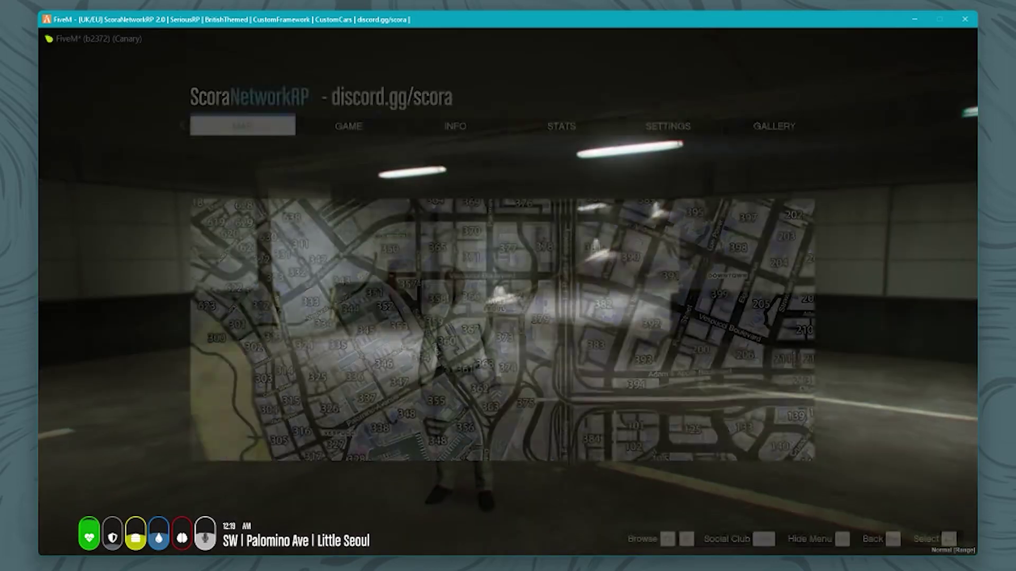
{"action": "key", "text": "e"}
{"action": "key", "text": "e"}
{"action": "key", "text": "e"}
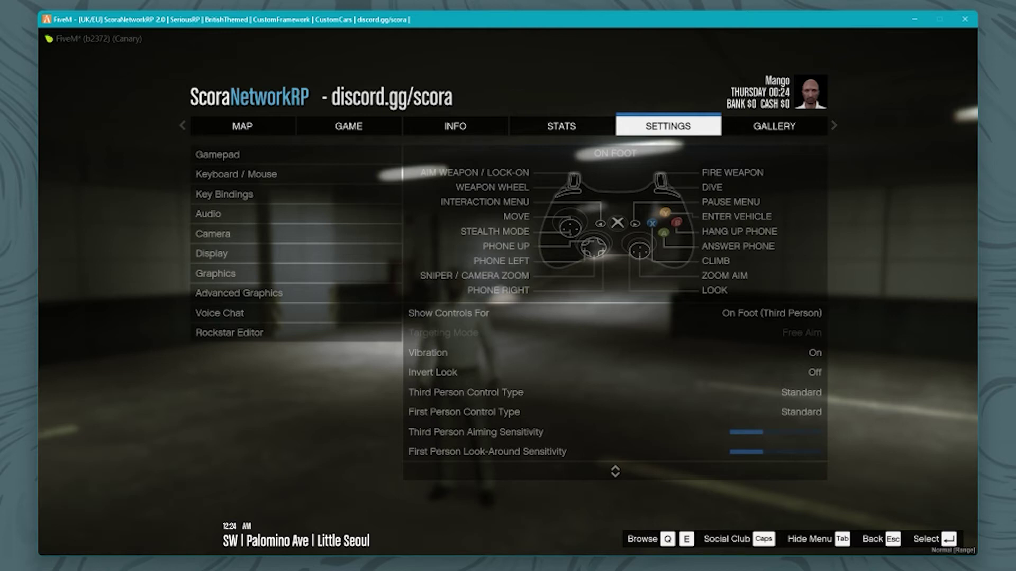
{"action": "key", "text": "Return"}
{"action": "key", "text": "Down"}
{"action": "key", "text": "Down"}
{"action": "key", "text": "Down"}
{"action": "key", "text": "Down"}
{"action": "key", "text": "Down"}
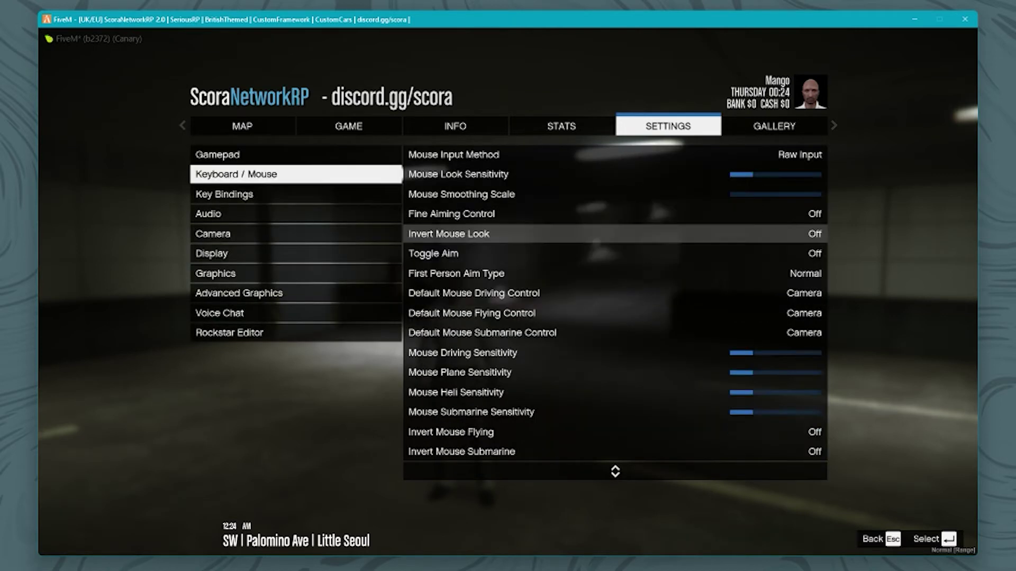
{"action": "key", "text": "Down"}
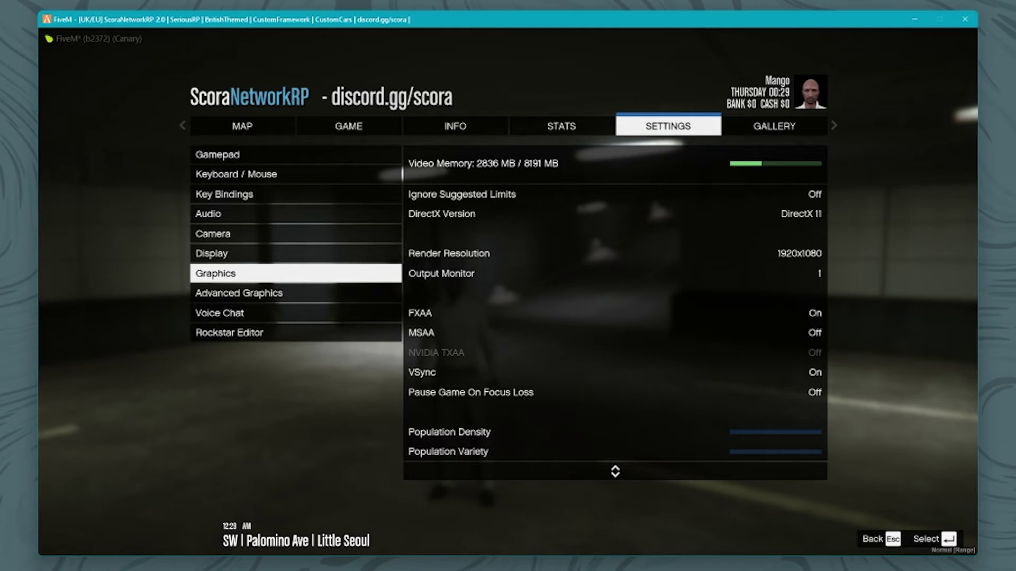
{"action": "key", "text": "Return"}
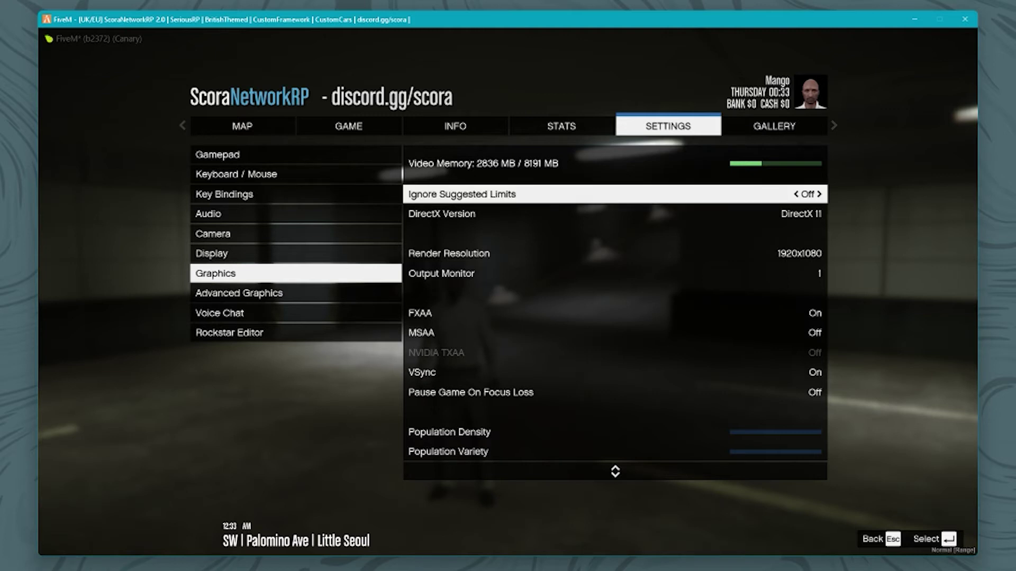
- Review the graphics options for DirectX version, render resolution, FXAA, MSAA, VSync and pausing on focus loss
{"action": "key", "text": "Down"}
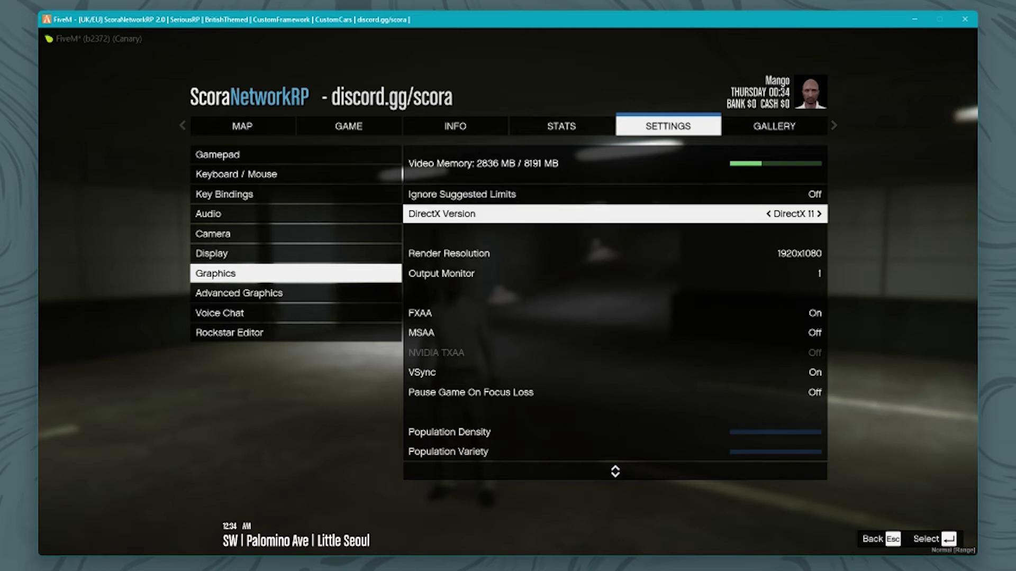
{"action": "key", "text": "Down"}
{"action": "key", "text": "Down"}
{"action": "key", "text": "Down"}
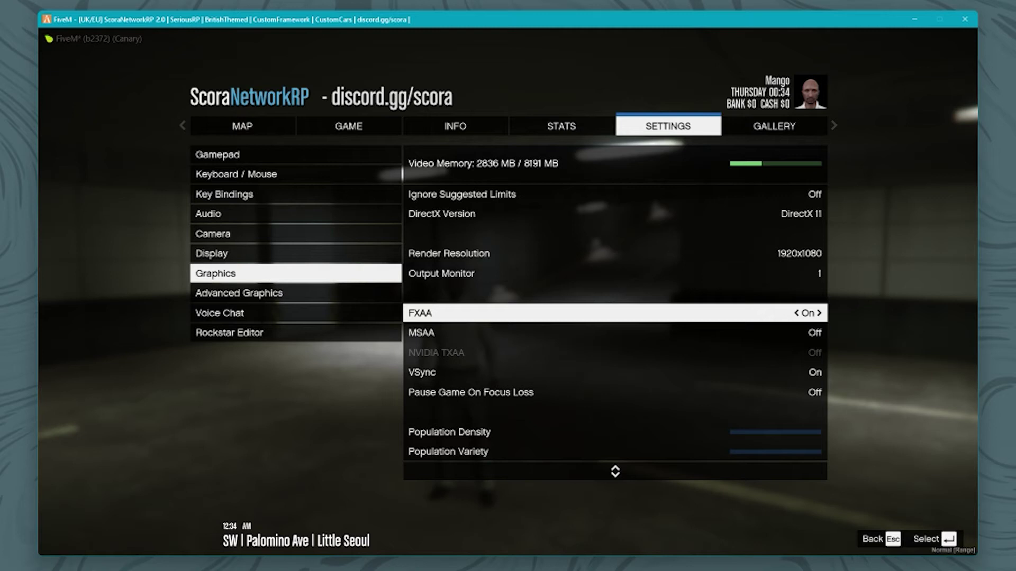
{"action": "key", "text": "Down"}
{"action": "key", "text": "Down"}
{"action": "key", "text": "Down"}
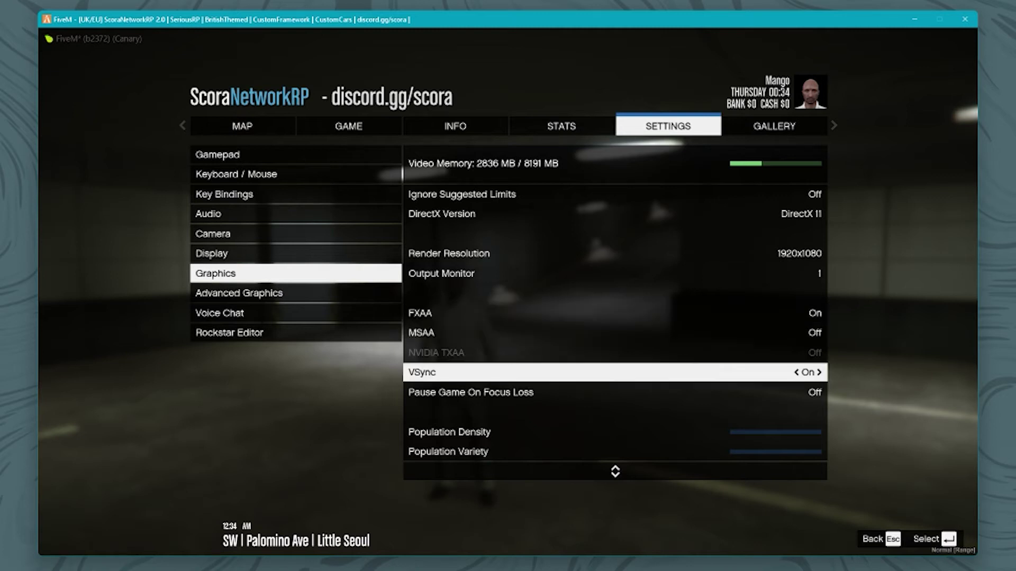
{"action": "key", "text": "Up"}
{"action": "key", "text": "Down"}
{"action": "key", "text": "Down"}
{"action": "key", "text": "Down"}
{"action": "key", "text": "Down"}
{"action": "key", "text": "Down"}
{"action": "key", "text": "Down"}
{"action": "key", "text": "Down"}
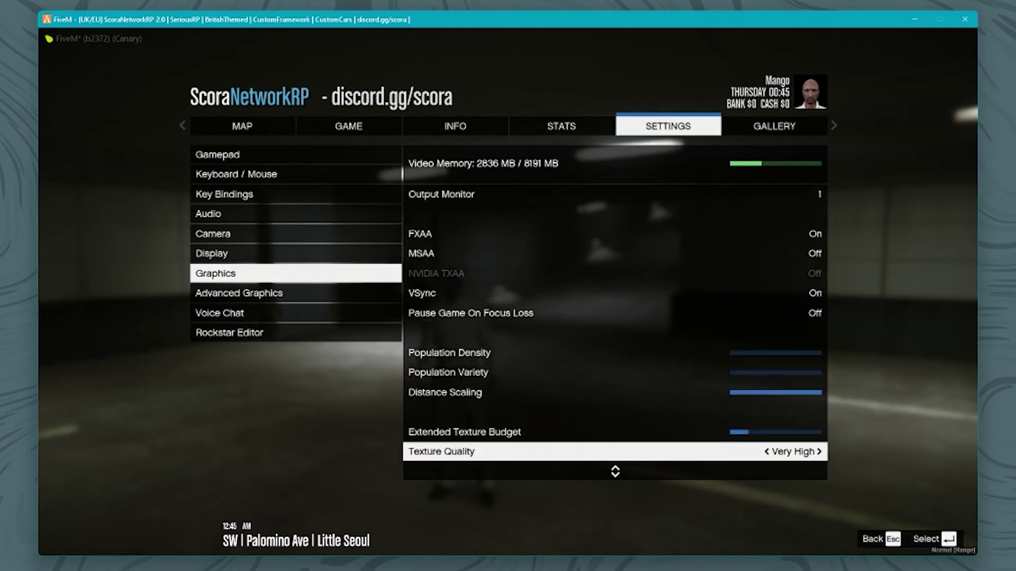
- Examine the Population Density, Population Variety, Distance Scaling and Extended Texture Budget settings
{"action": "key", "text": "Up"}
{"action": "key", "text": "Up"}
{"action": "key", "text": "Up"}
{"action": "key", "text": "Up"}
{"action": "key", "text": "Up"}
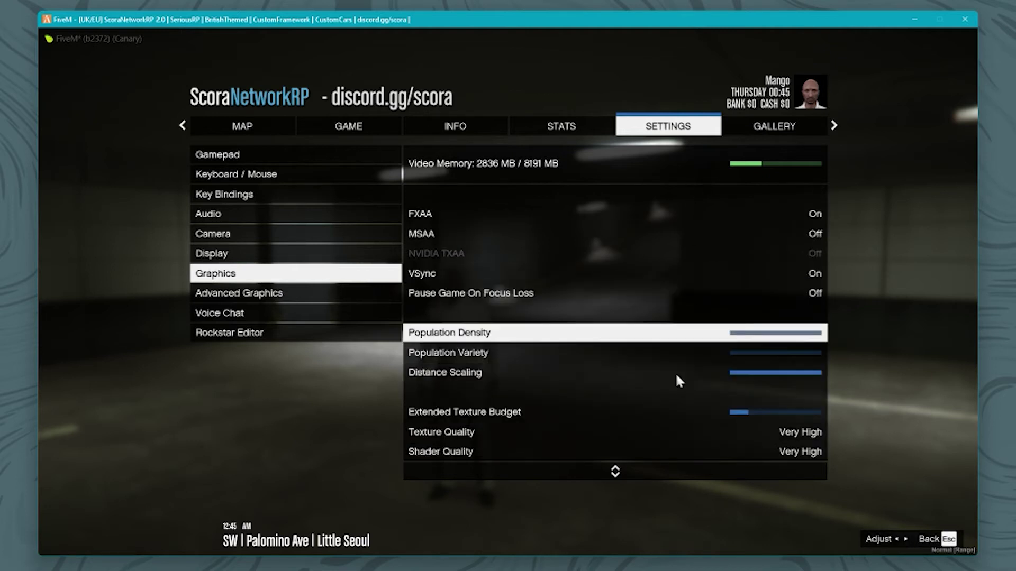
{"action": "key", "text": "Down"}
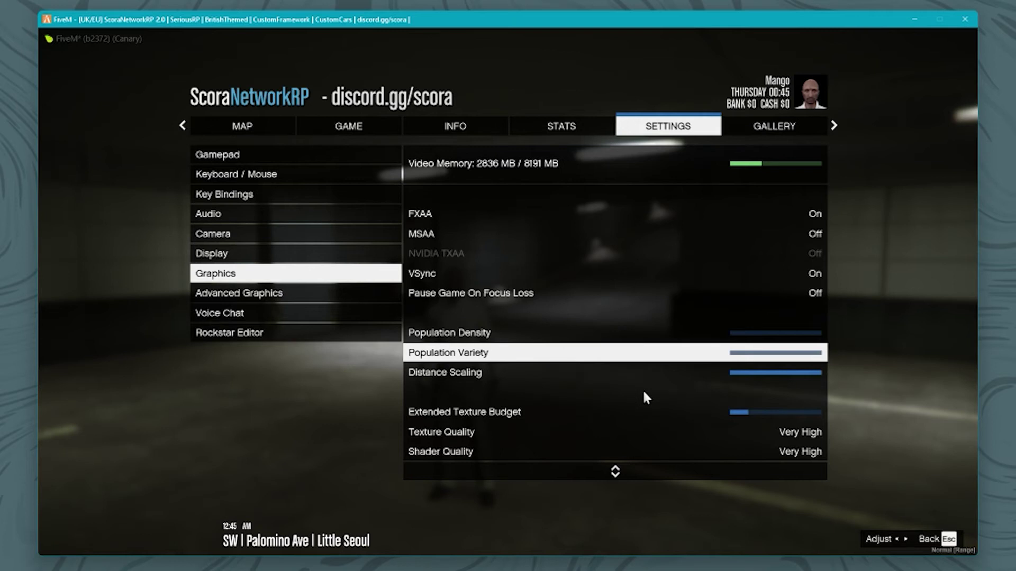
{"action": "key", "text": "Down"}
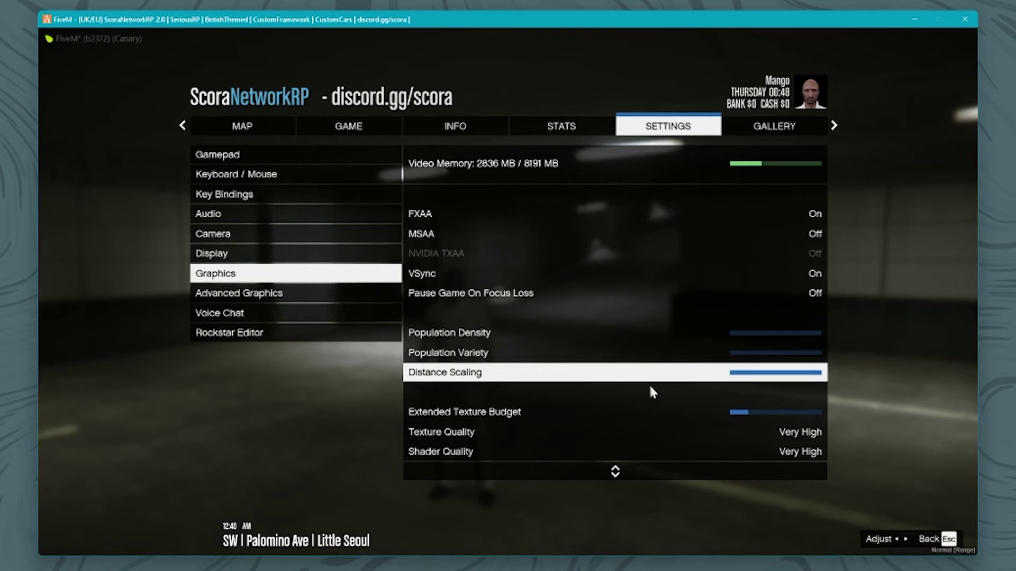
{"action": "key", "text": "Down"}
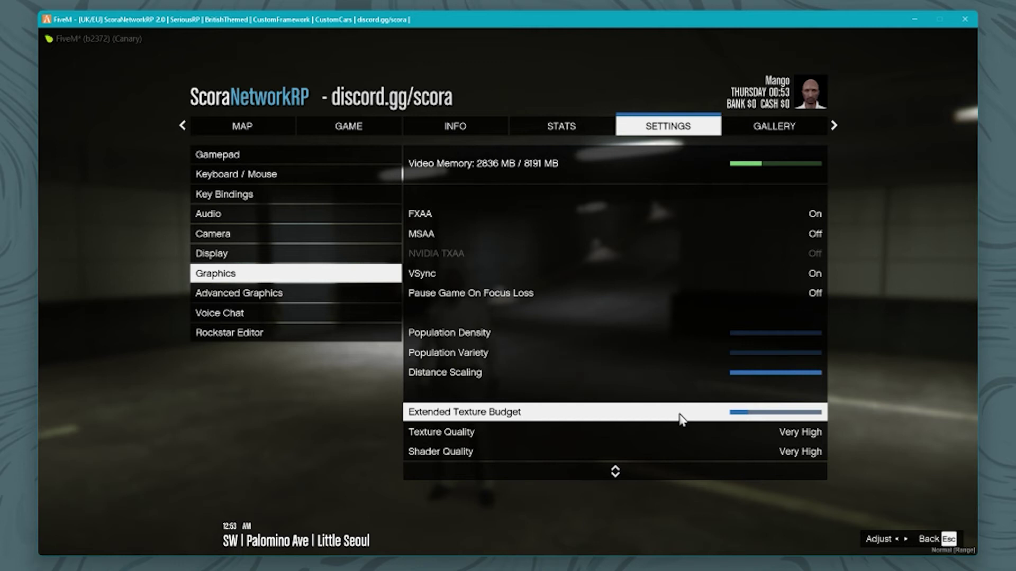
- Look through the quality settings from Texture Quality down to Anisotropic Filtering
{"action": "key", "text": "Down"}
{"action": "key", "text": "Down"}
{"action": "key", "text": "Down"}
{"action": "key", "text": "Down"}
{"action": "key", "text": "Down"}
{"action": "key", "text": "Down"}
{"action": "key", "text": "Down"}
{"action": "key", "text": "Down"}
{"action": "key", "text": "Down"}
{"action": "key", "text": "Down"}
{"action": "key", "text": "Down"}
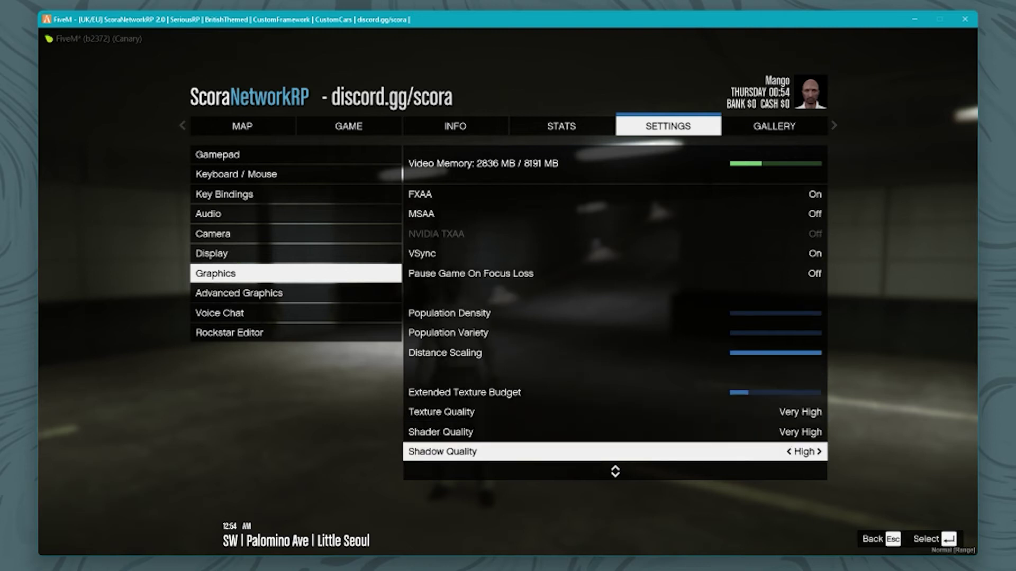
{"action": "key", "text": "Down"}
{"action": "key", "text": "Down"}
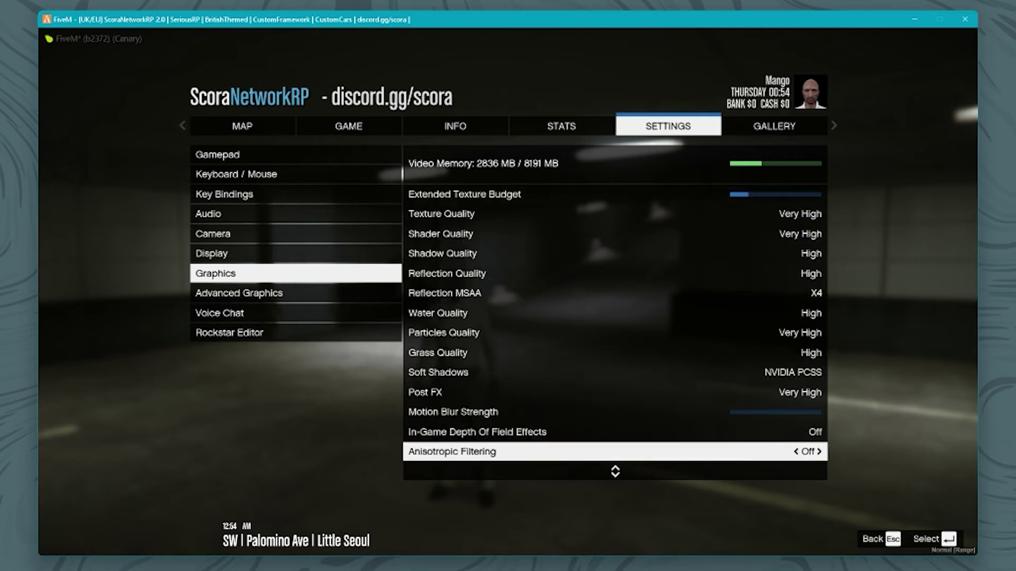
- Review the texture, shader, shadow, reflection, Reflection MSAA and water quality settings one by one
{"action": "key", "text": "Up"}
{"action": "key", "text": "Up"}
{"action": "key", "text": "Up"}
{"action": "key", "text": "Up"}
{"action": "key", "text": "Up"}
{"action": "key", "text": "Up"}
{"action": "key", "text": "Up"}
{"action": "key", "text": "Up"}
{"action": "key", "text": "Up"}
{"action": "key", "text": "Up"}
{"action": "key", "text": "Up"}
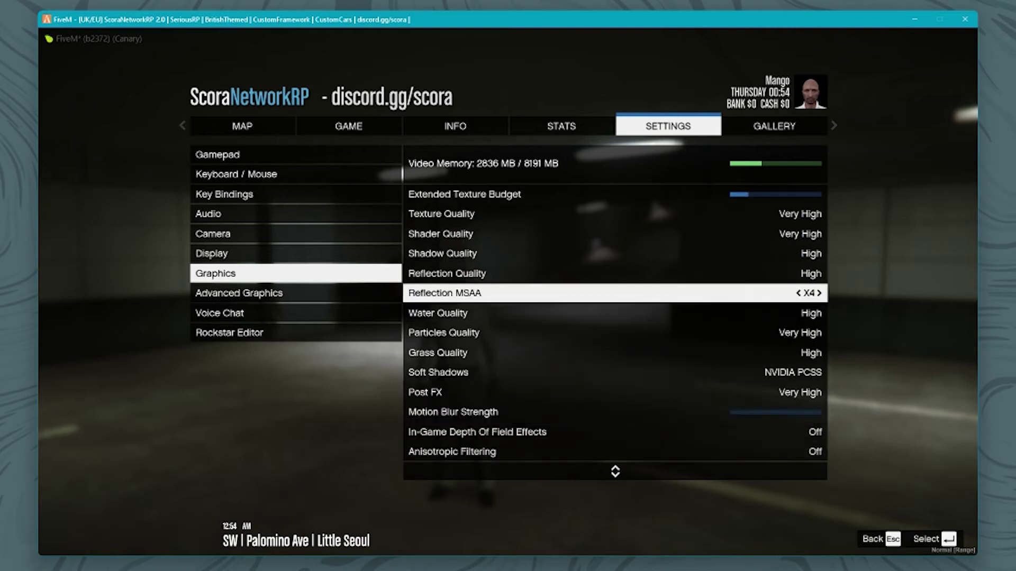
{"action": "key", "text": "Up"}
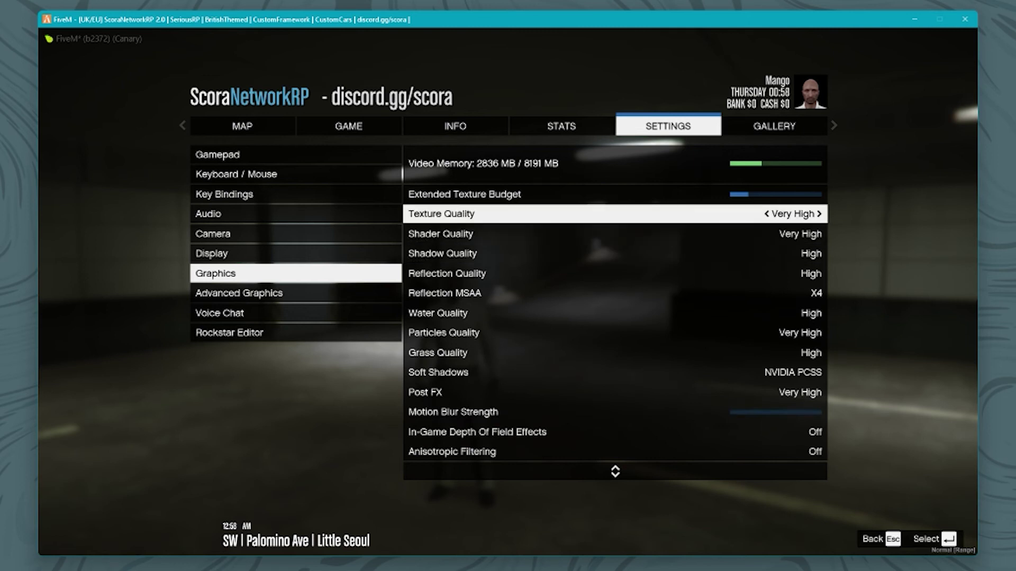
{"action": "key", "text": "Down"}
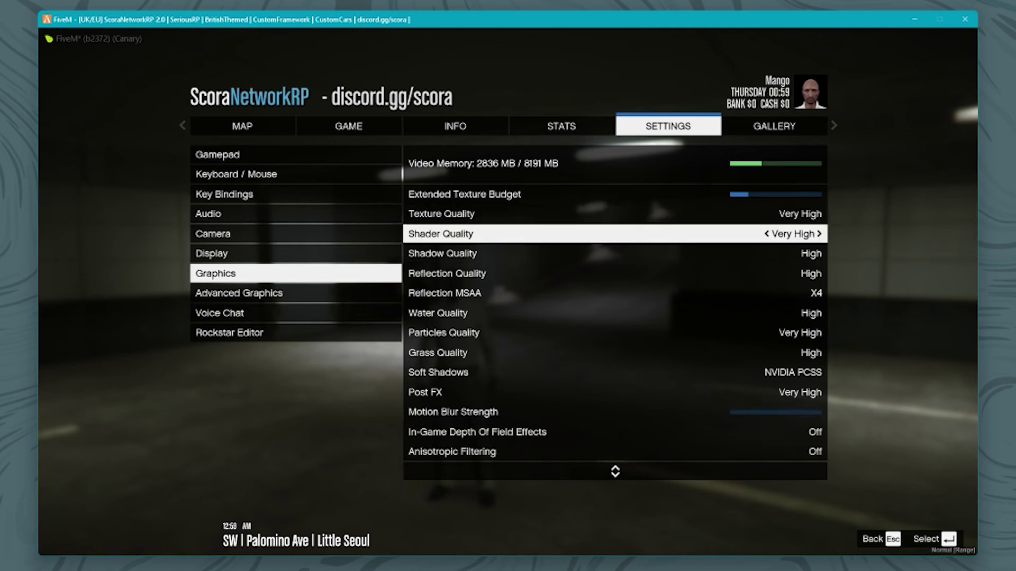
{"action": "key", "text": "Up"}
{"action": "key", "text": "Down"}
{"action": "key", "text": "Down"}
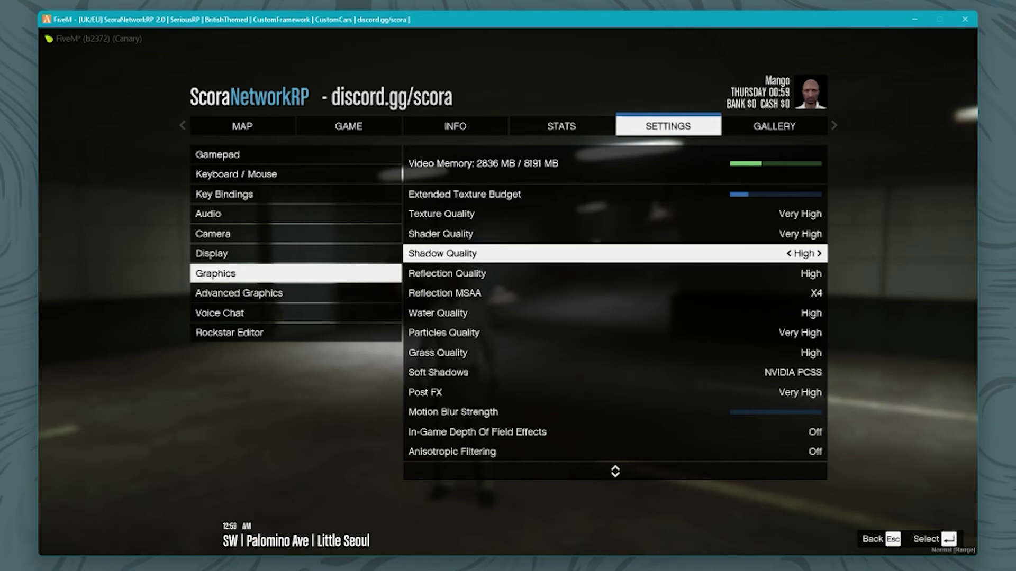
{"action": "key", "text": "Down"}
{"action": "key", "text": "Down"}
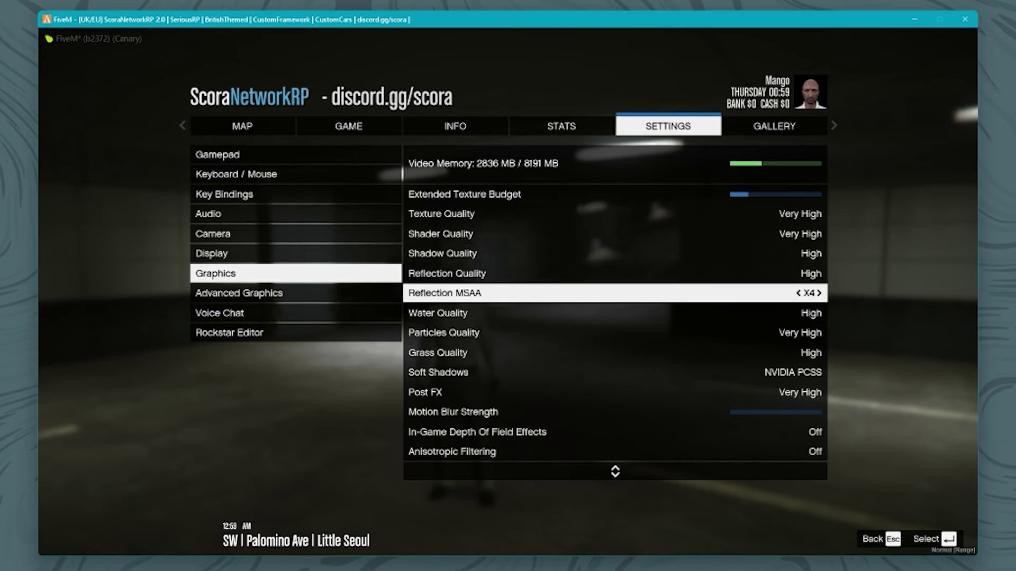
{"action": "key", "text": "Down"}
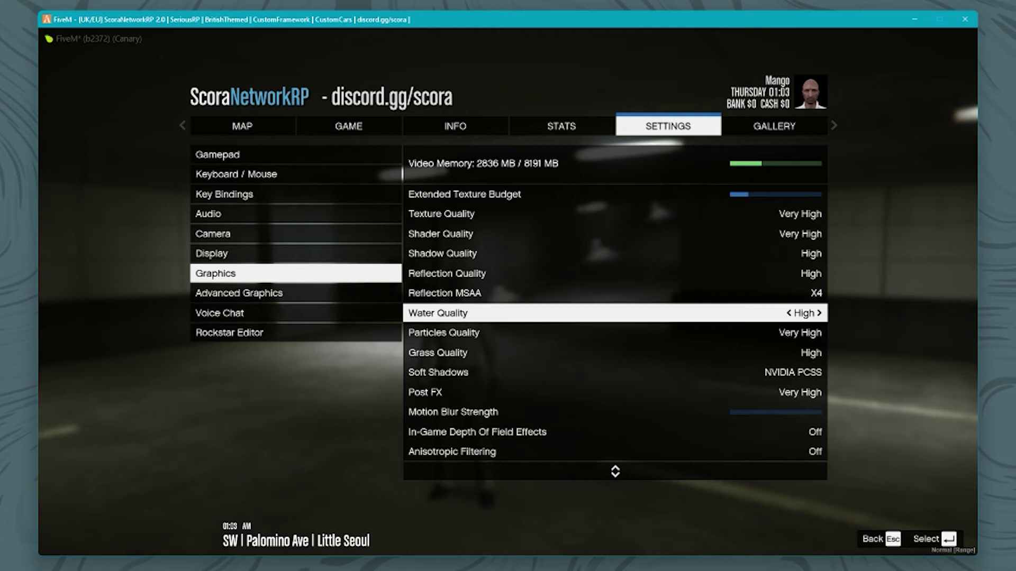
- Examine the Particles Quality, Grass Quality, Soft Shadows and Post FX settings
{"action": "key", "text": "Down"}
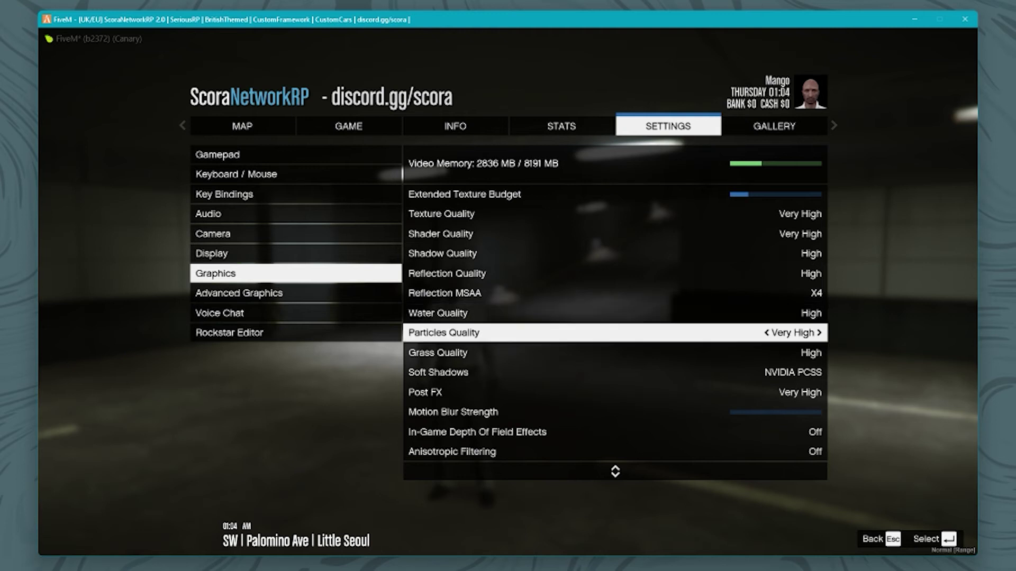
{"action": "key", "text": "Down"}
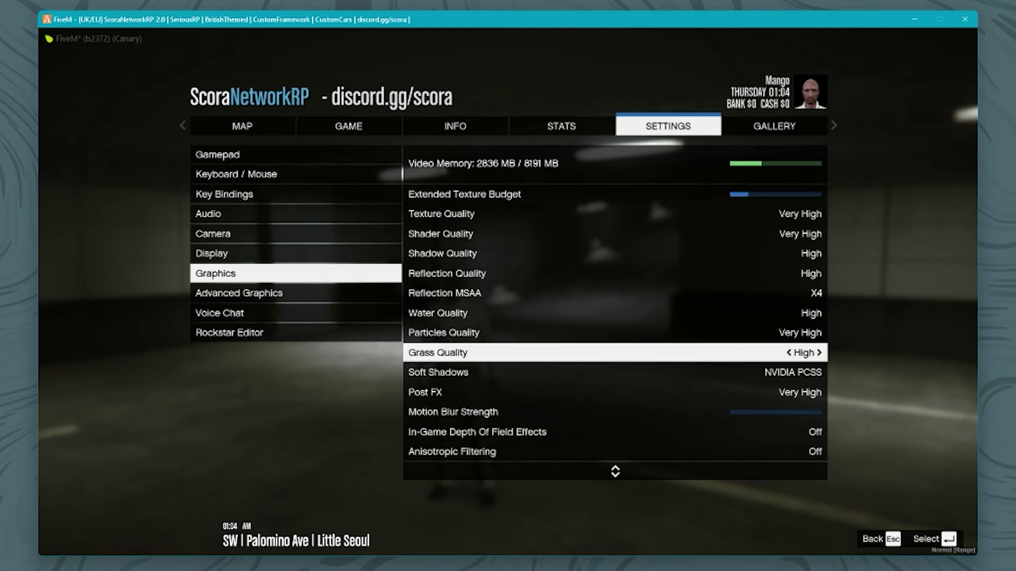
{"action": "key", "text": "Up"}
{"action": "key", "text": "Up"}
{"action": "key", "text": "Down"}
{"action": "key", "text": "Down"}
{"action": "key", "text": "Down"}
{"action": "key", "text": "Down"}
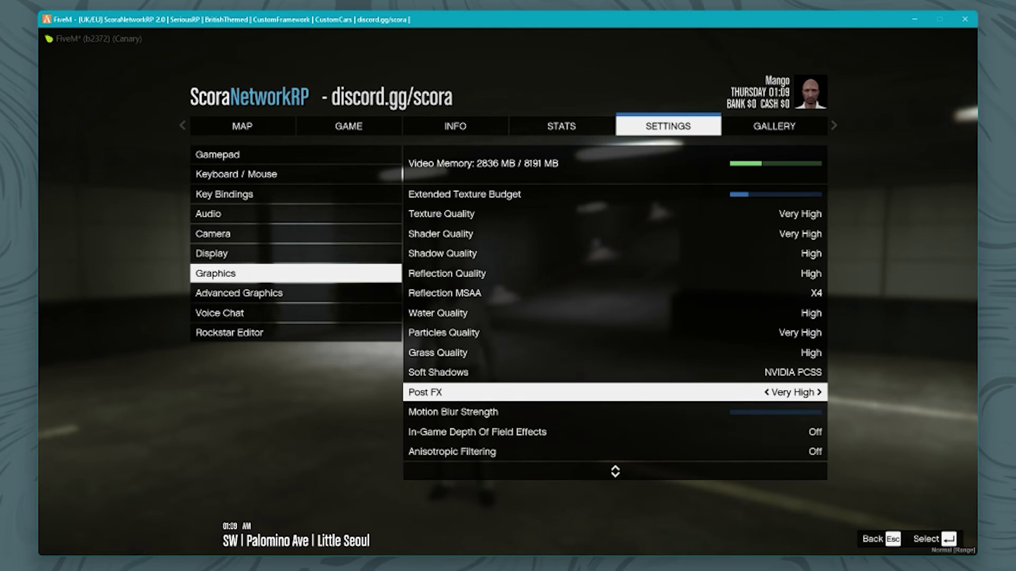
- Review the Motion Blur Strength, depth of field, Anisotropic Filtering, Ambient Occlusion and Tessellation settings
{"action": "key", "text": "Down"}
{"action": "key", "text": "Down"}
{"action": "key", "text": "Down"}
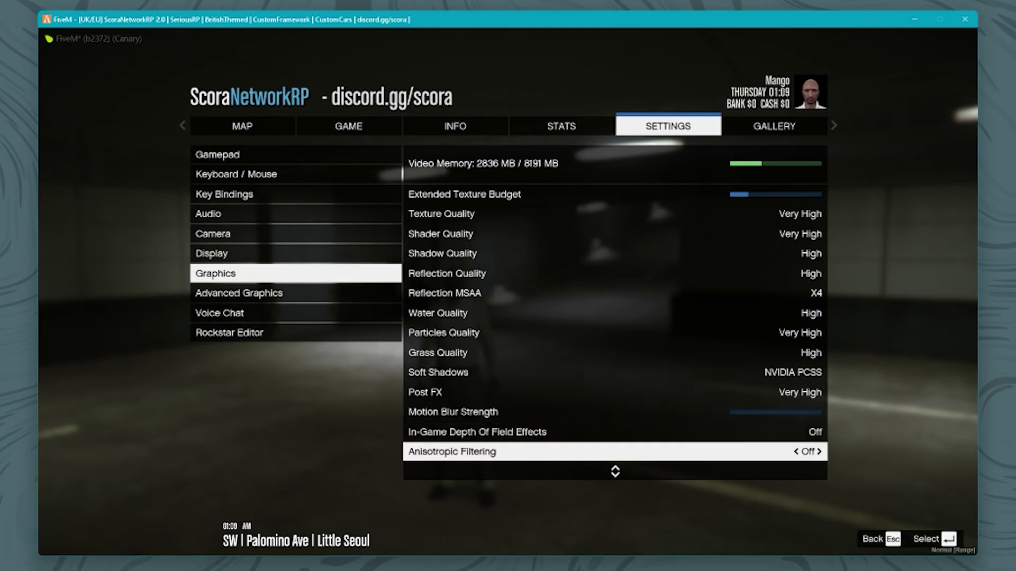
{"action": "key", "text": "Down"}
{"action": "key", "text": "Down"}
{"action": "key", "text": "Down"}
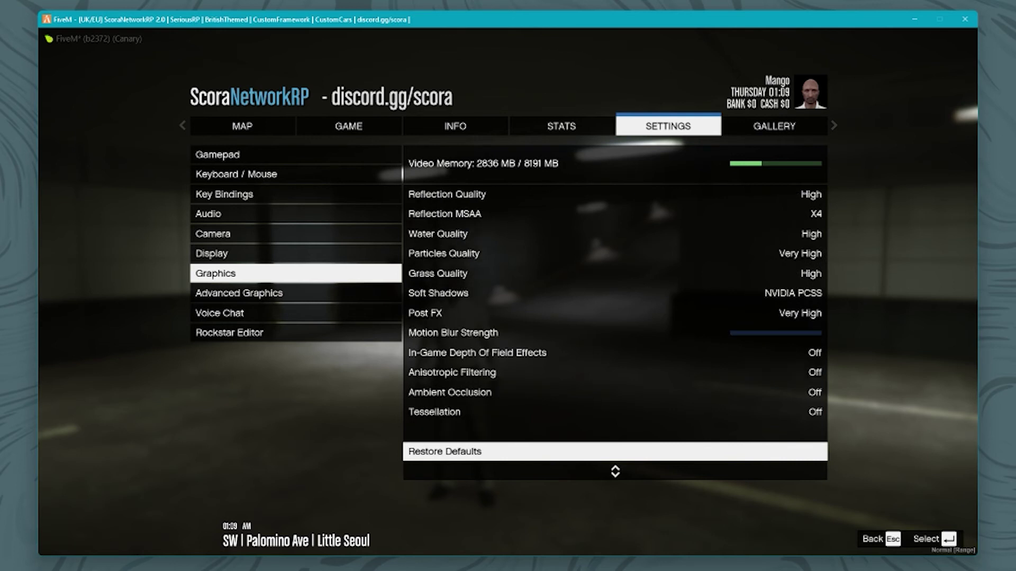
{"action": "key", "text": "Up"}
{"action": "key", "text": "Up"}
{"action": "key", "text": "Up"}
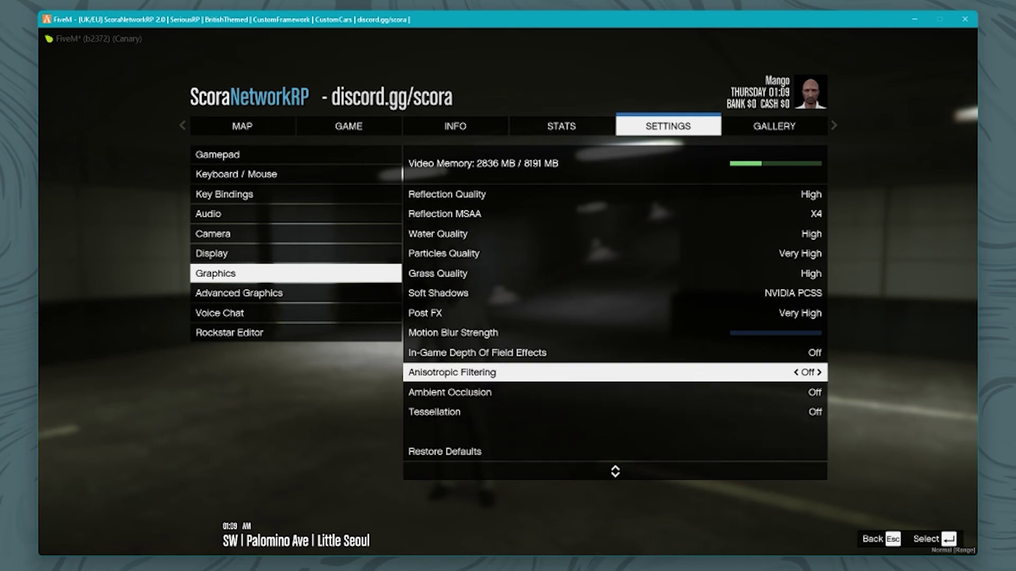
- Go back over the Graphics settings from Anisotropic Filtering up to Soft Shadows
{"action": "key", "text": "Up"}
{"action": "key", "text": "Up"}
{"action": "key", "text": "Up"}
{"action": "key", "text": "Up"}
{"action": "key", "text": "Up"}
{"action": "key", "text": "Up"}
{"action": "key", "text": "Up"}
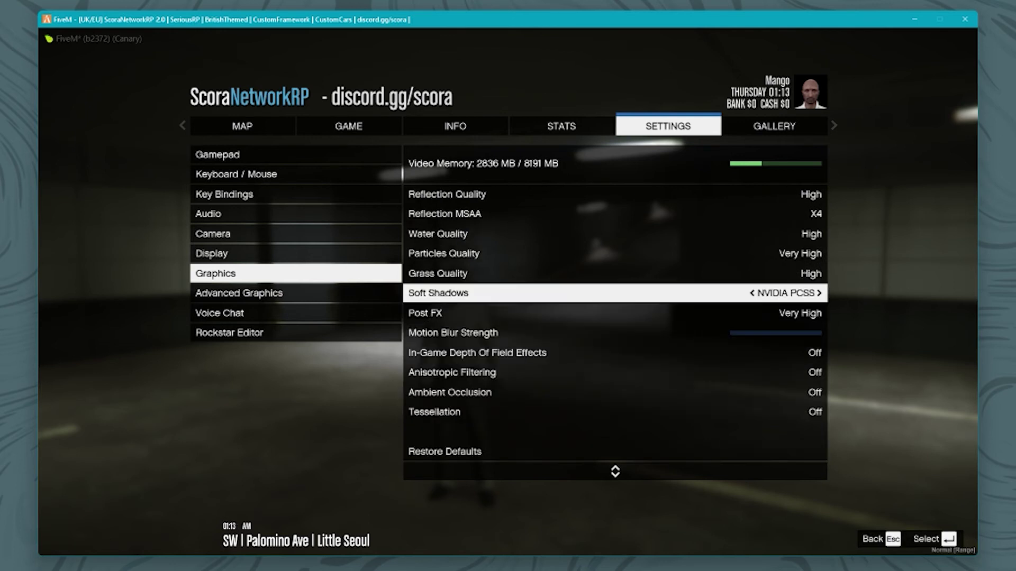
- Review the Advanced Graphics settings, including shadows and distance scaling, and return to the game
{"action": "key", "text": "Escape"}
{"action": "key", "text": "Down"}
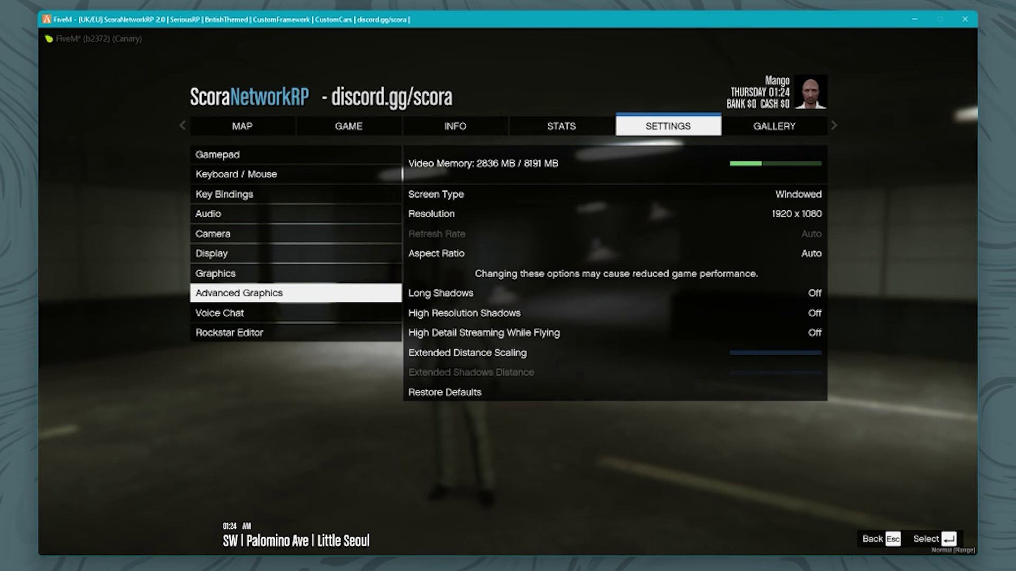
{"action": "key", "text": "Escape"}
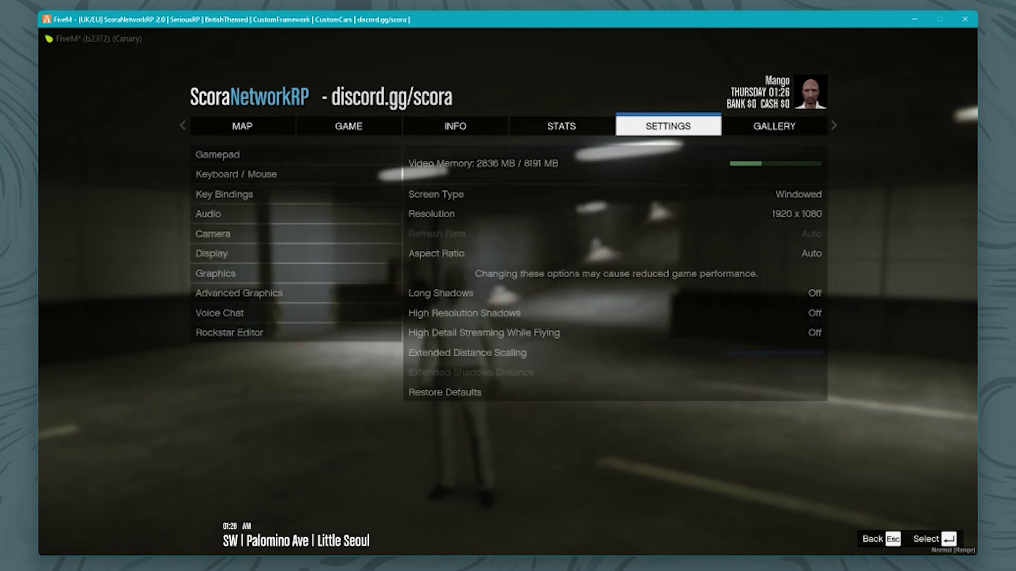
{"action": "key", "text": "Escape"}
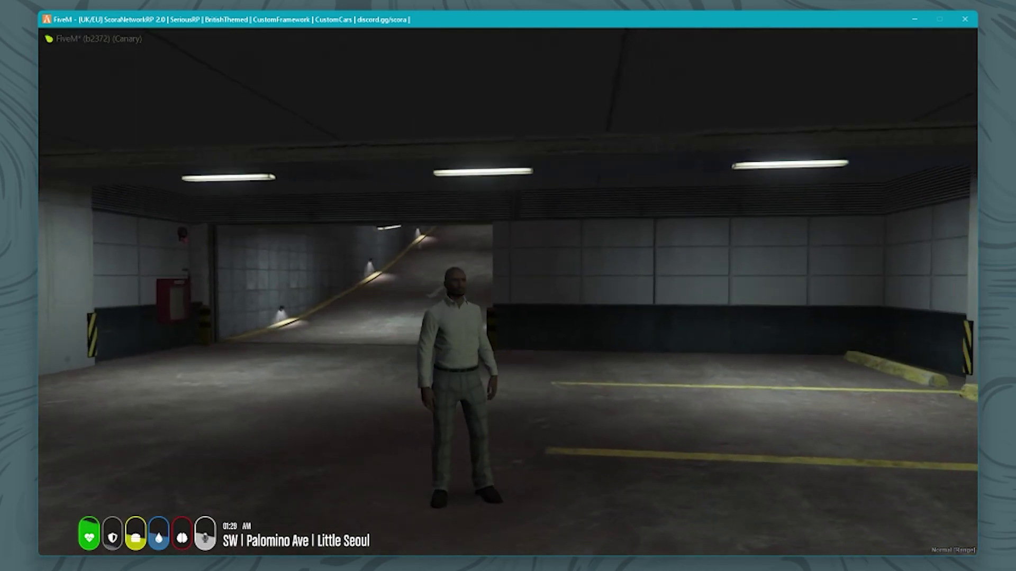
{"action": "key", "text": "w"}
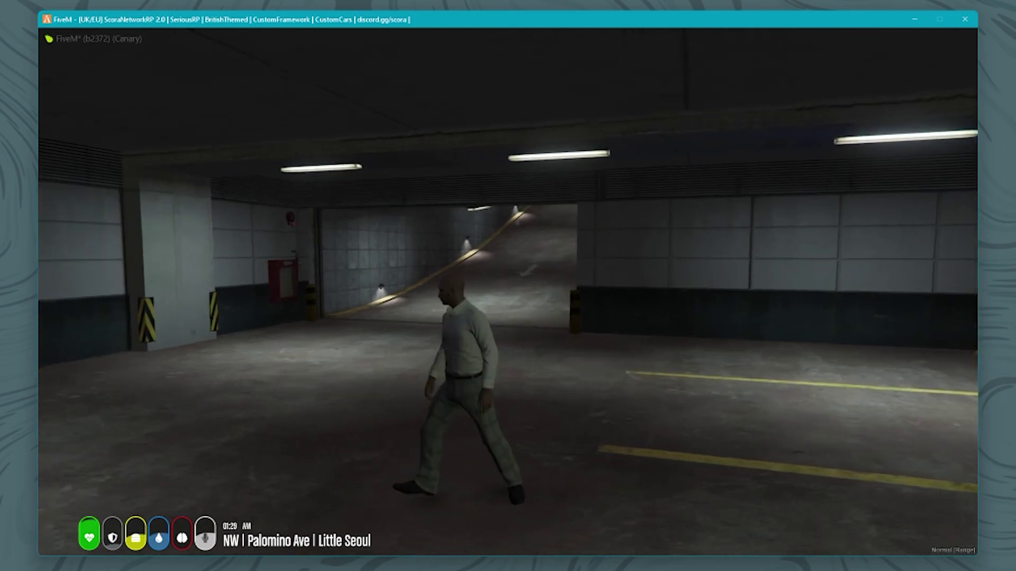
{"action": "key", "text": "w"}
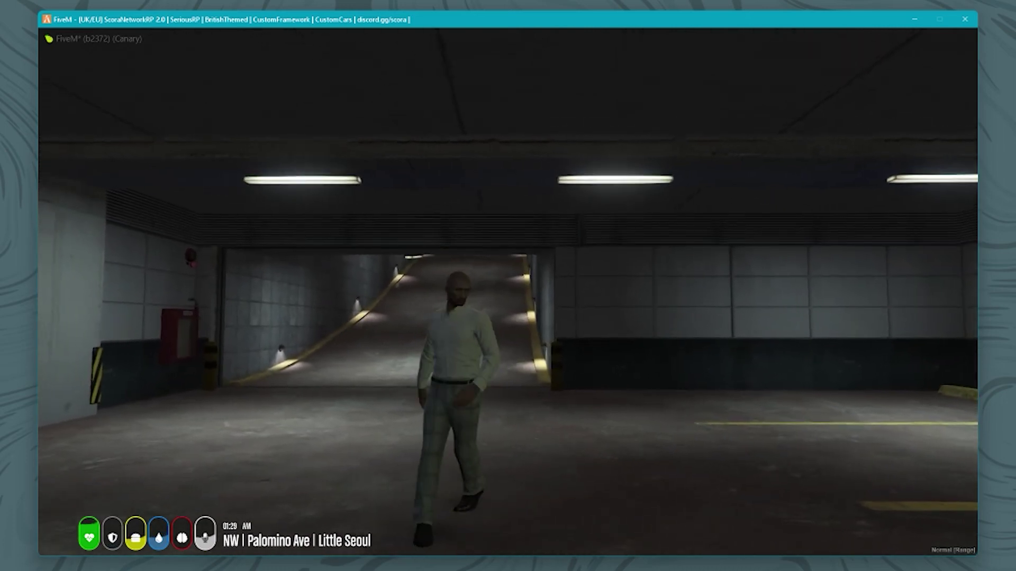
{"action": "key", "text": "w"}
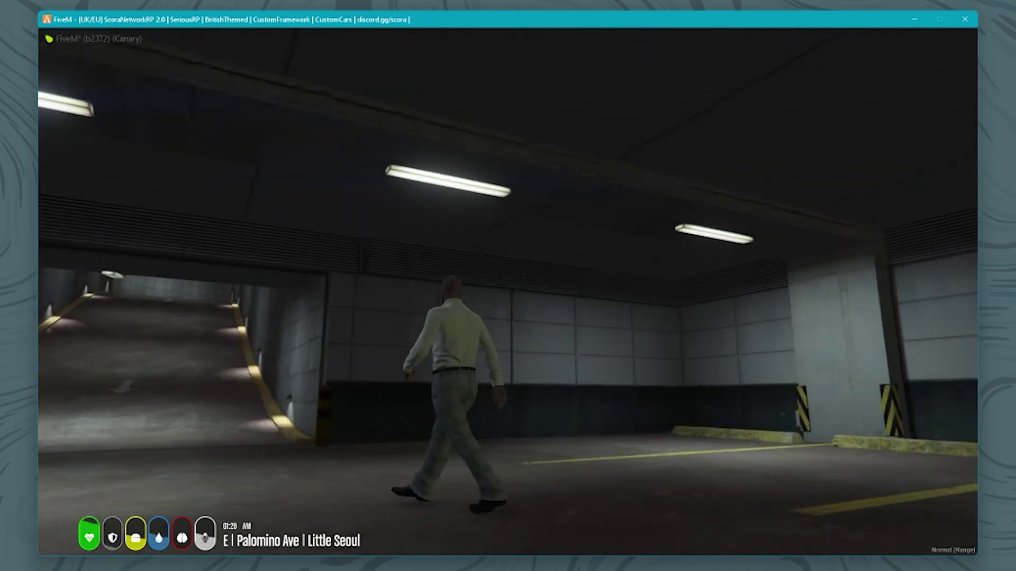
{"action": "key", "text": "w"}
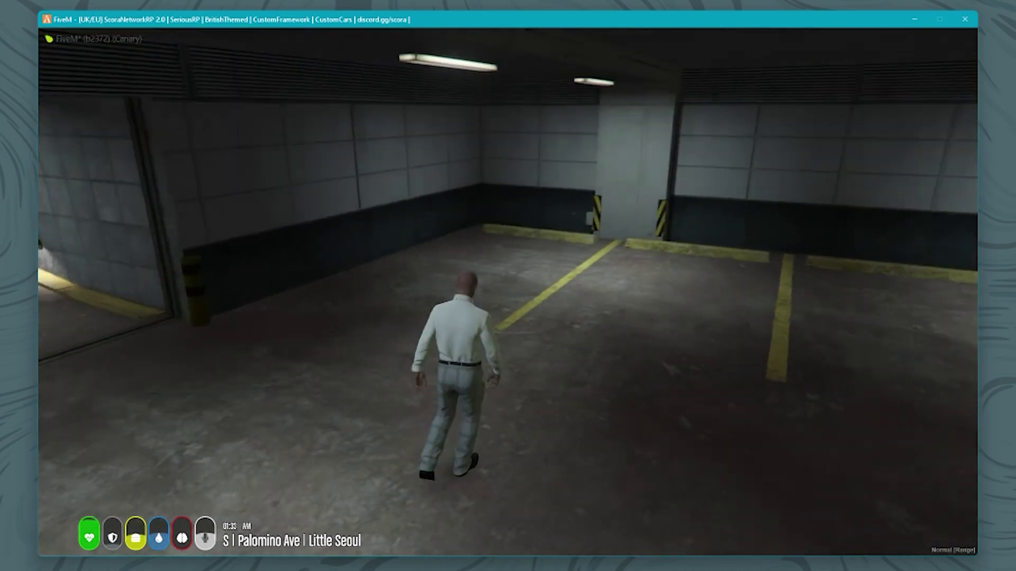
{"action": "key", "text": "w"}
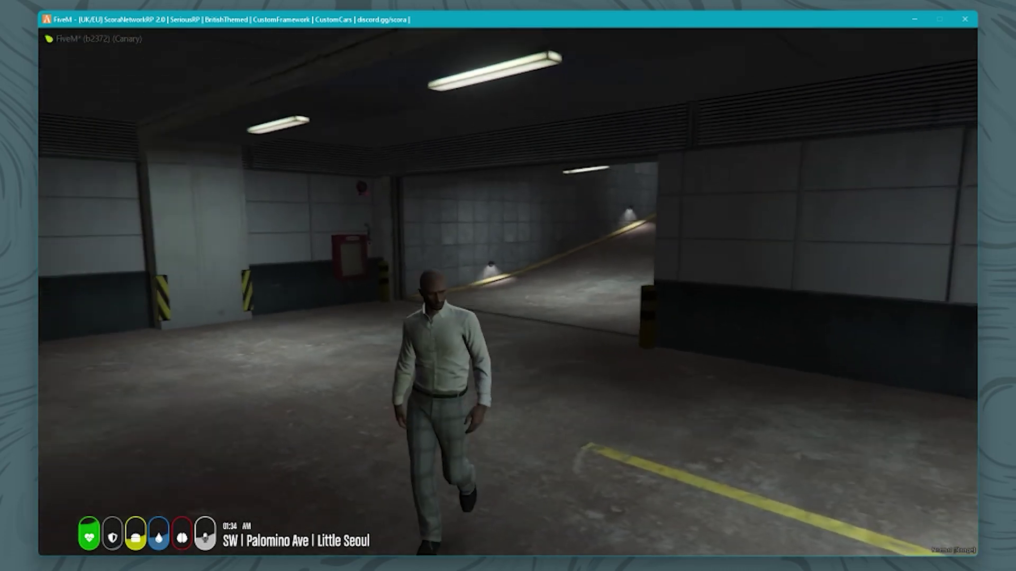
{"action": "key", "text": "w"}
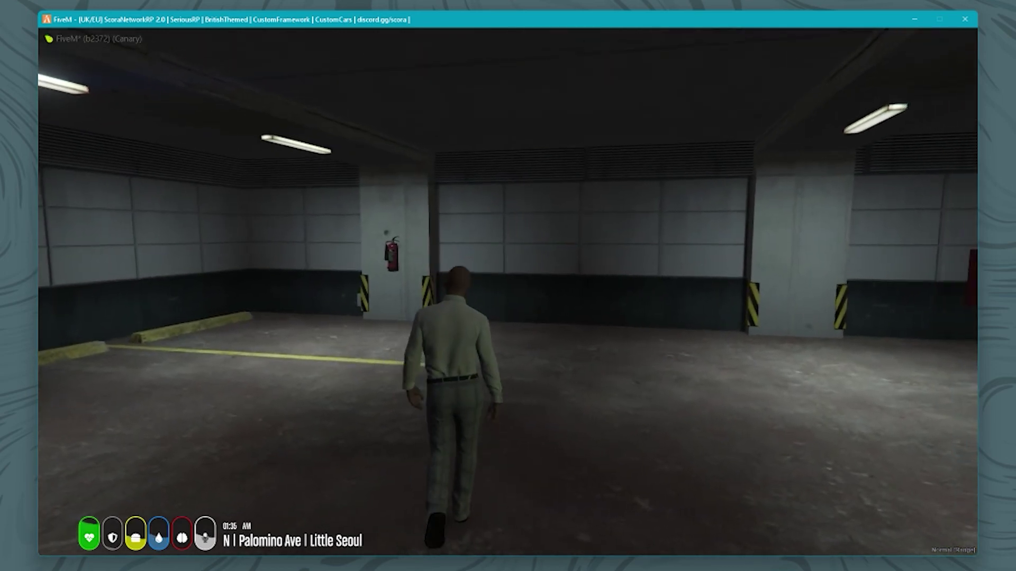
{"action": "key", "text": "w"}
{"action": "key", "text": "s"}
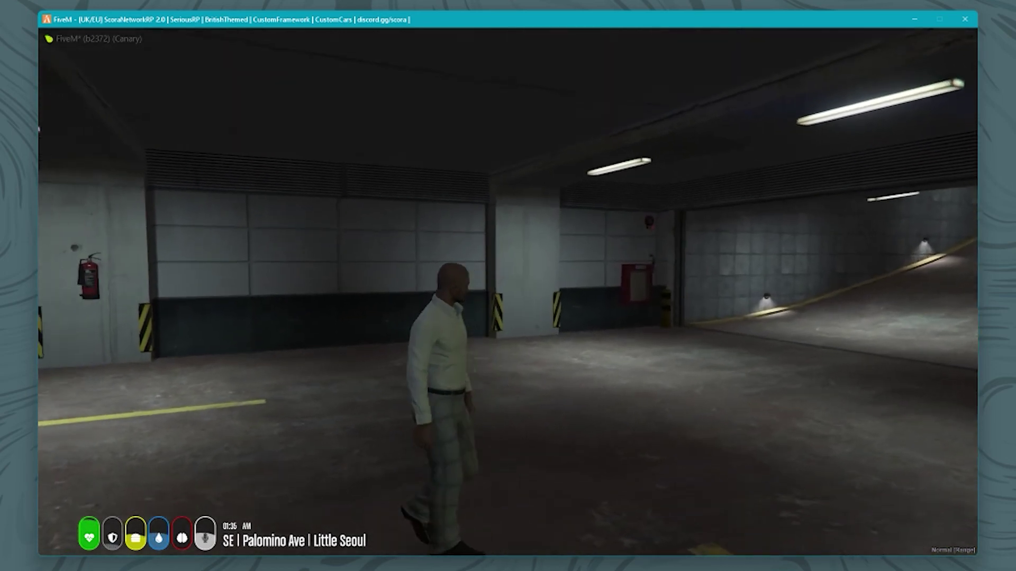
{"action": "key", "text": "s"}
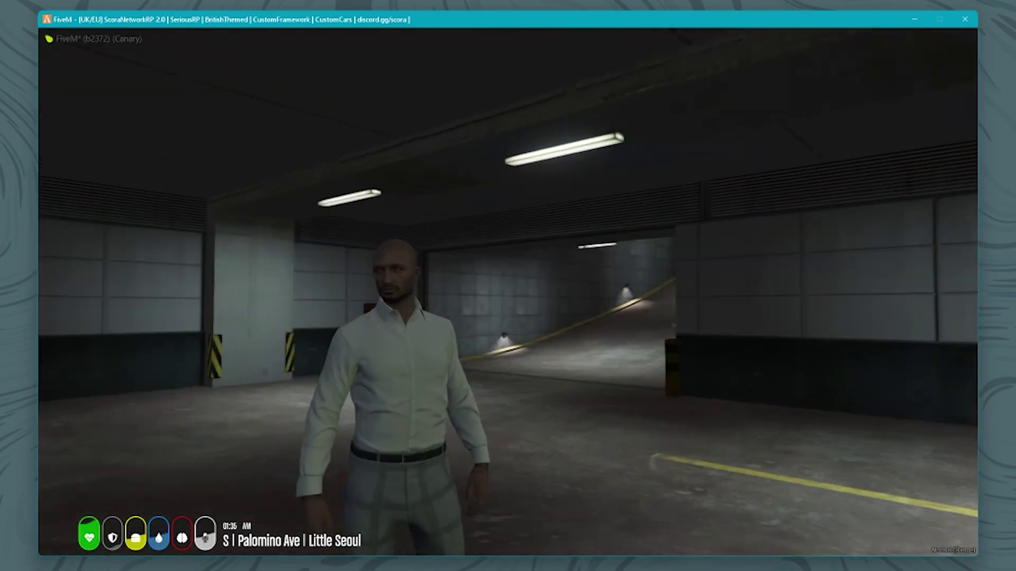
{"action": "key", "text": "w"}
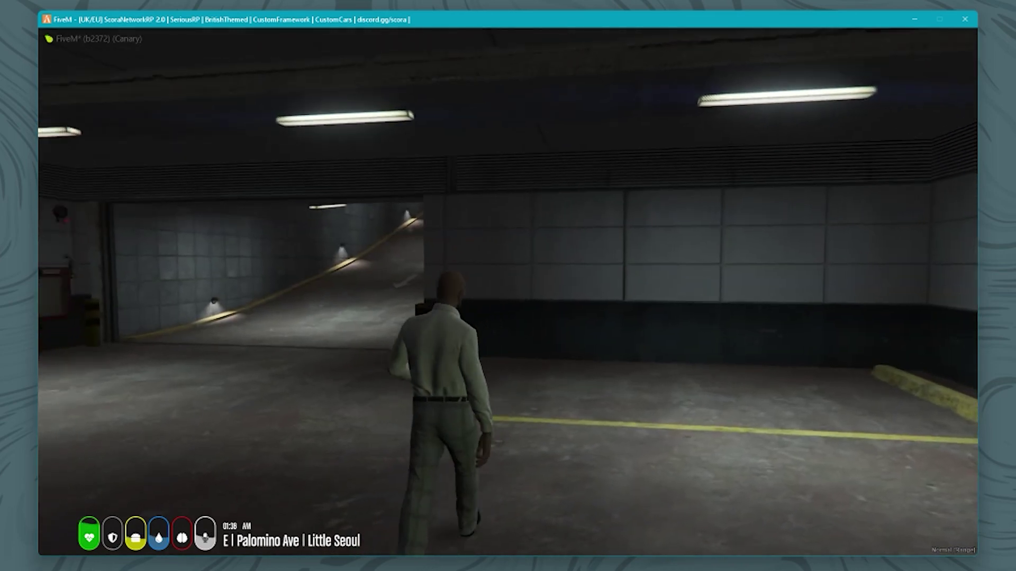
{"action": "key", "text": "w"}
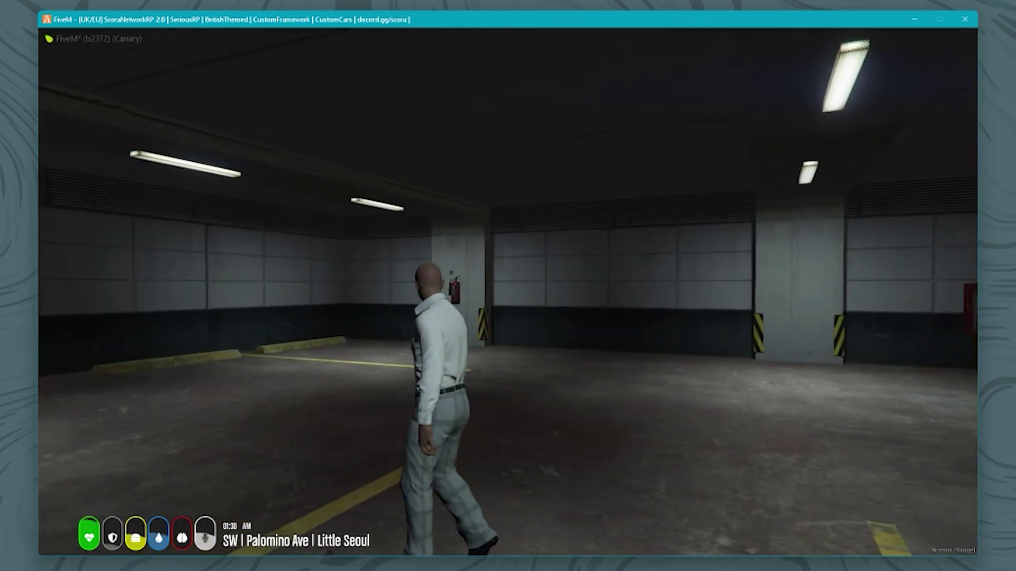
{"action": "key", "text": "w"}
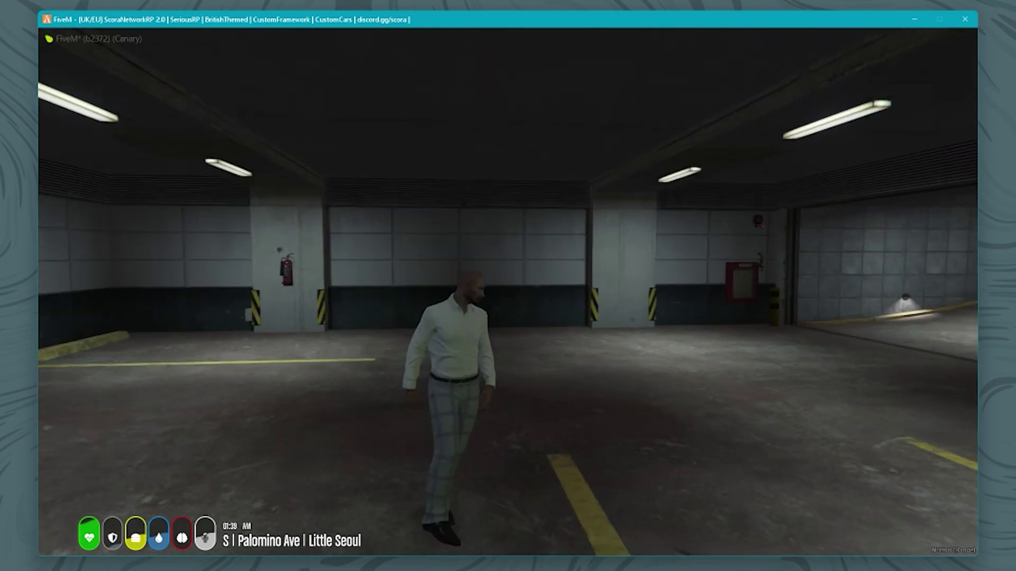
{"action": "key", "text": "w"}
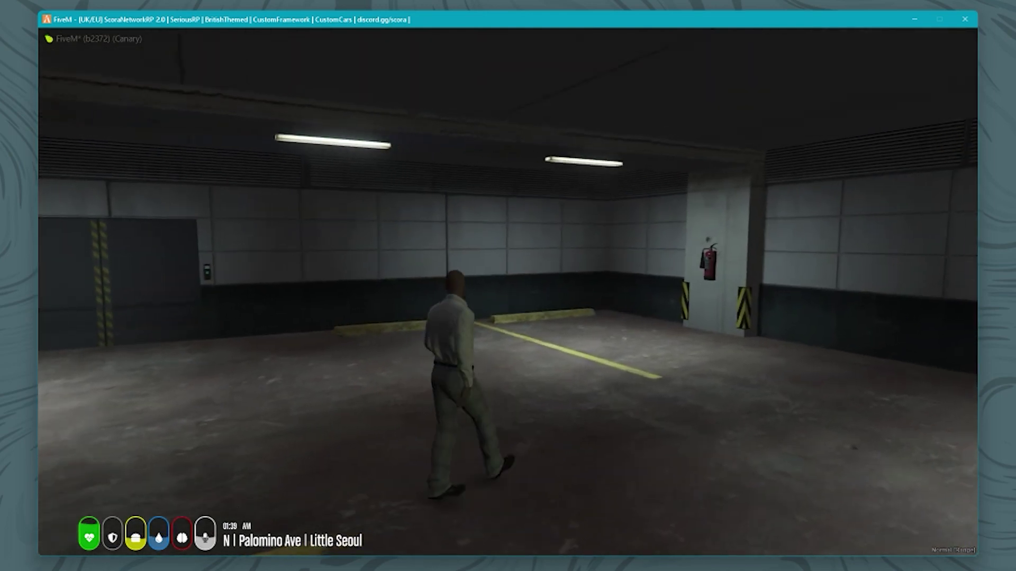
{"action": "key", "text": "s"}
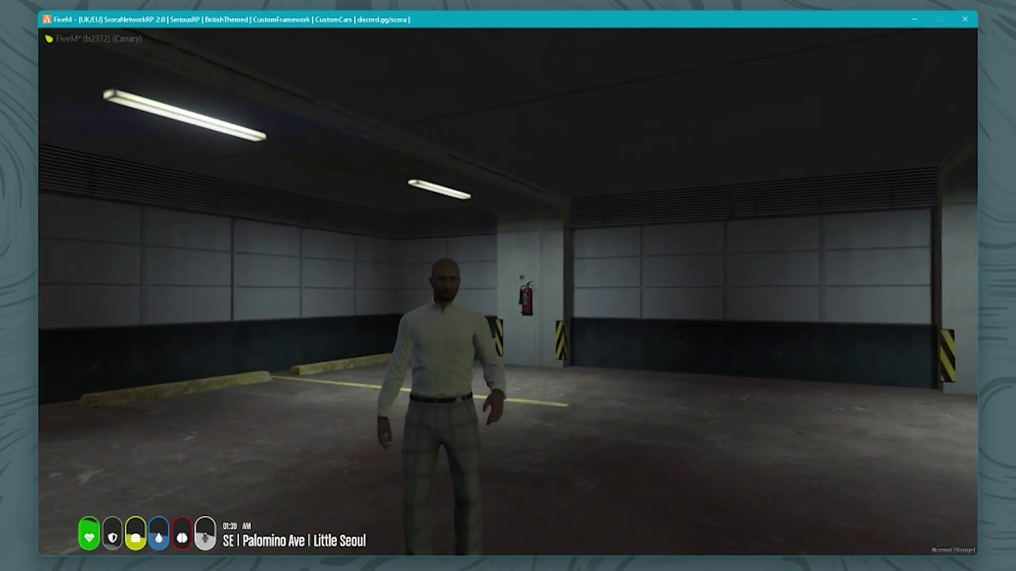